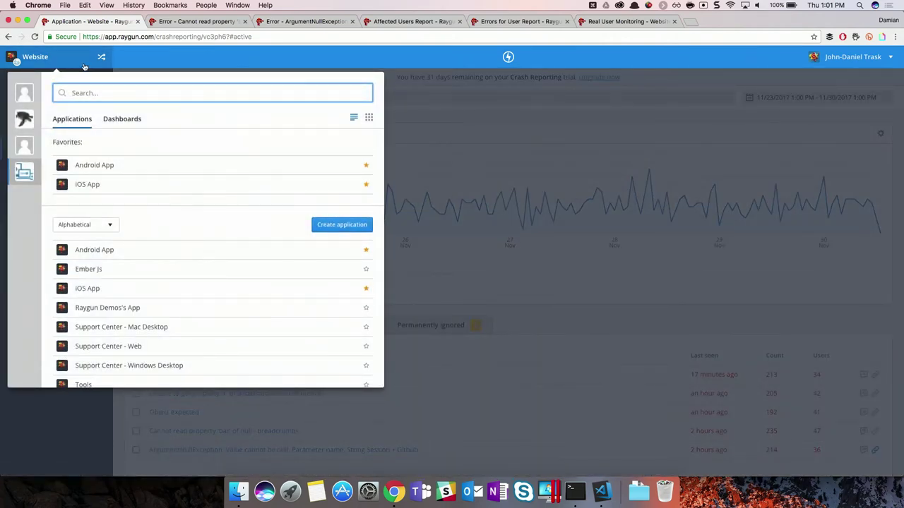
# Step: View the Website application's errors over the last 6 months, and return the date range to 1 week
pyautogui.click(84, 64)
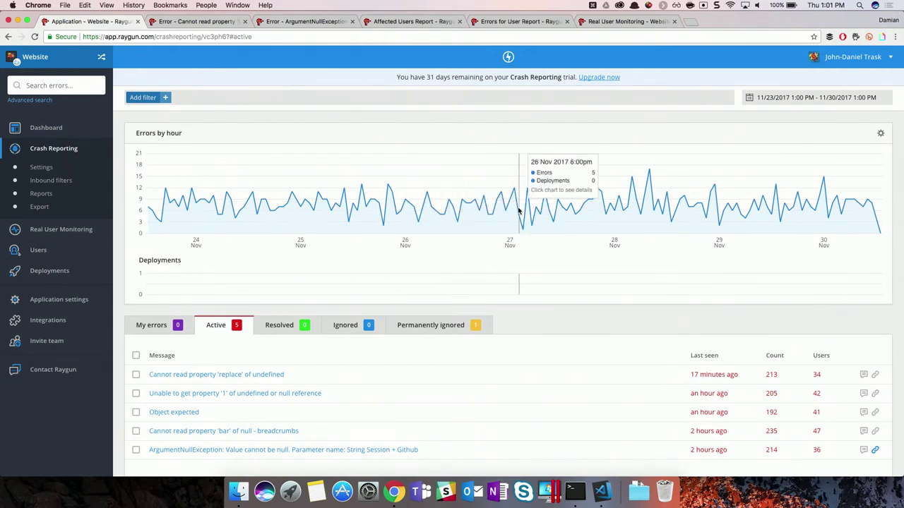
pyautogui.click(824, 97)
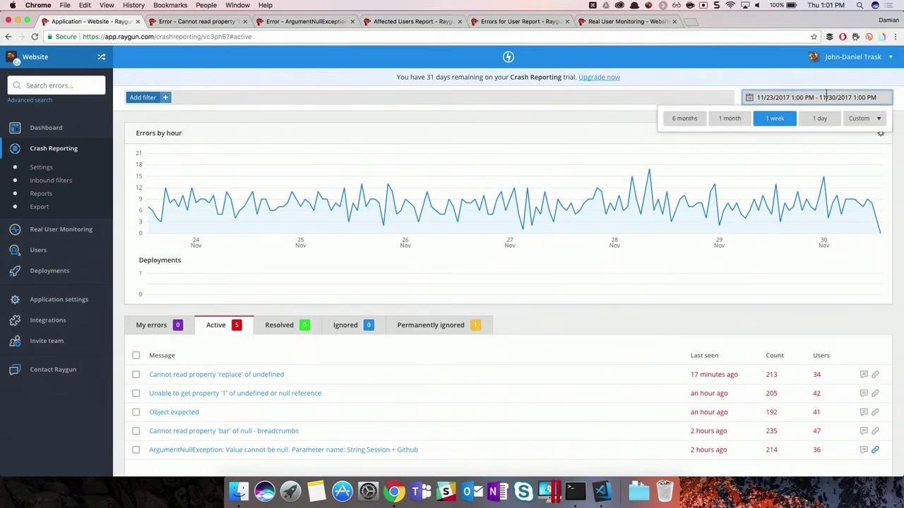
pyautogui.click(696, 120)
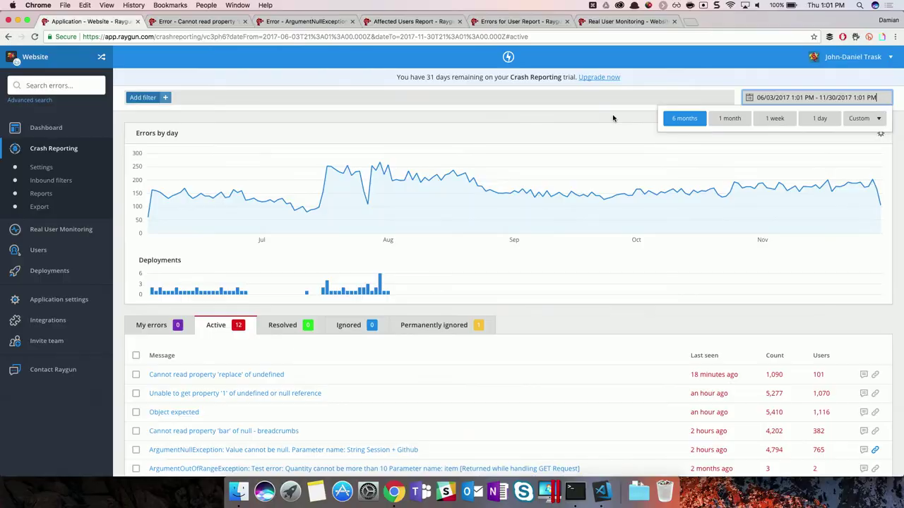
pyautogui.click(765, 120)
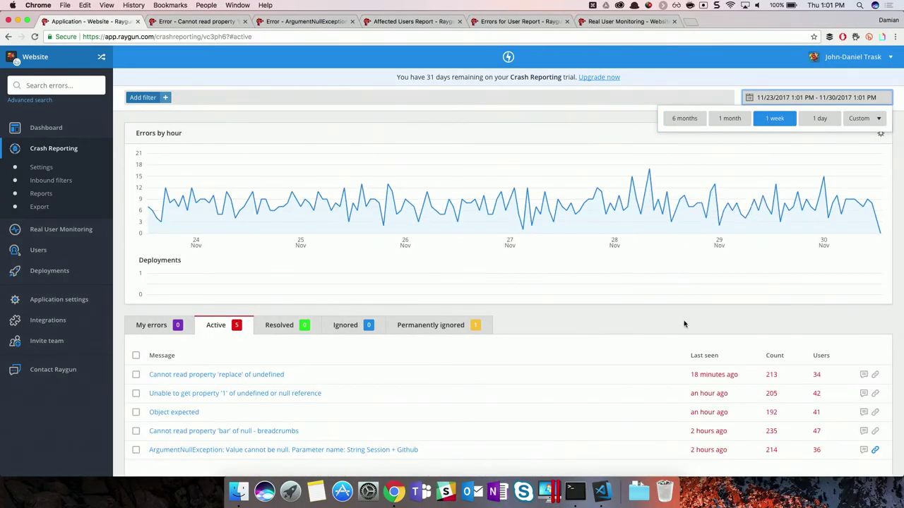
# Step: Select the "Cannot read property 'replace' of undefined" error to view its status-change options, and deselect it without choosing one
pyautogui.scroll(1, 696, 326)
pyautogui.scroll(-2, 696, 327)
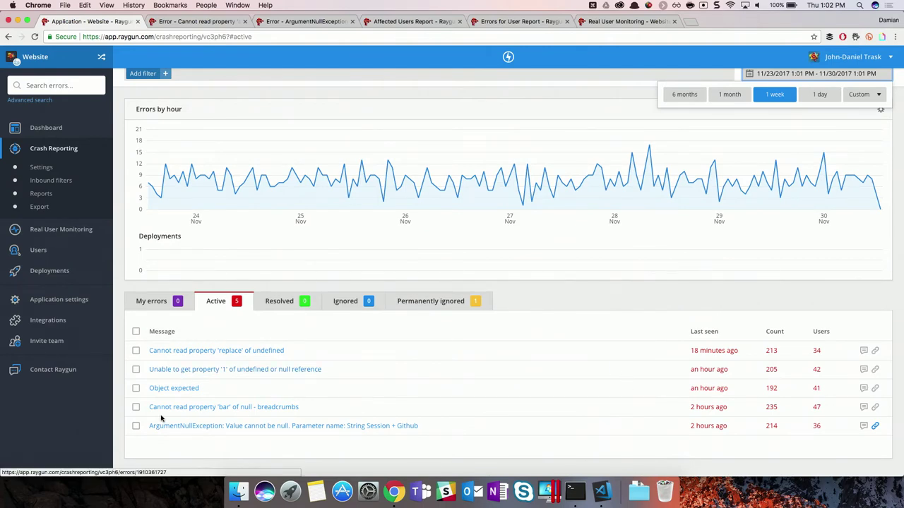
pyautogui.click(136, 350)
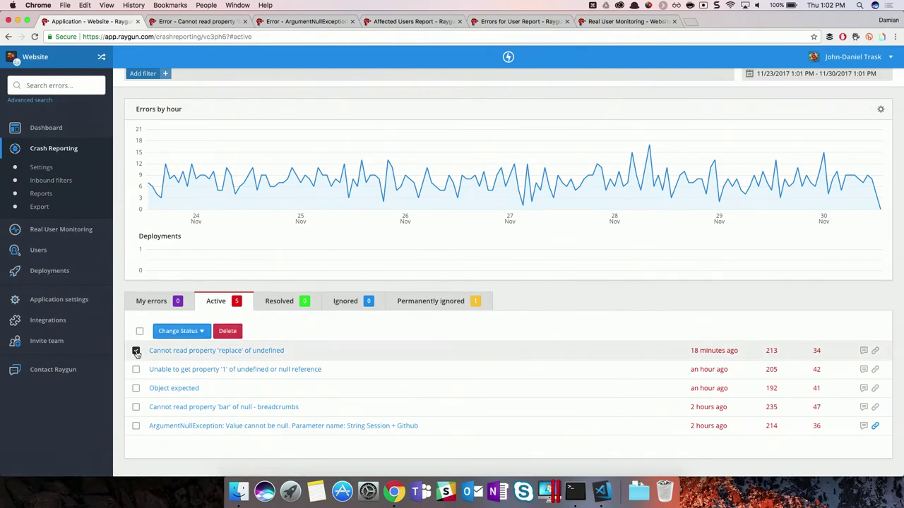
pyautogui.click(196, 331)
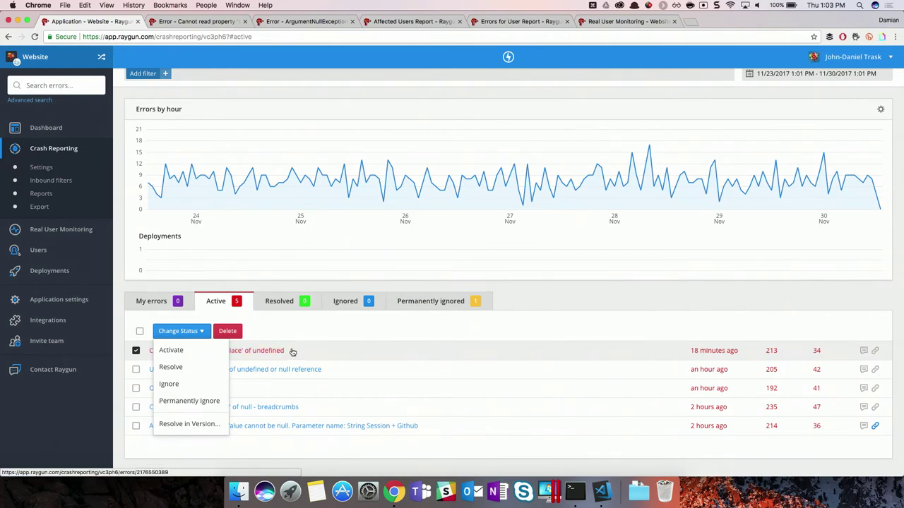
pyautogui.click(565, 305)
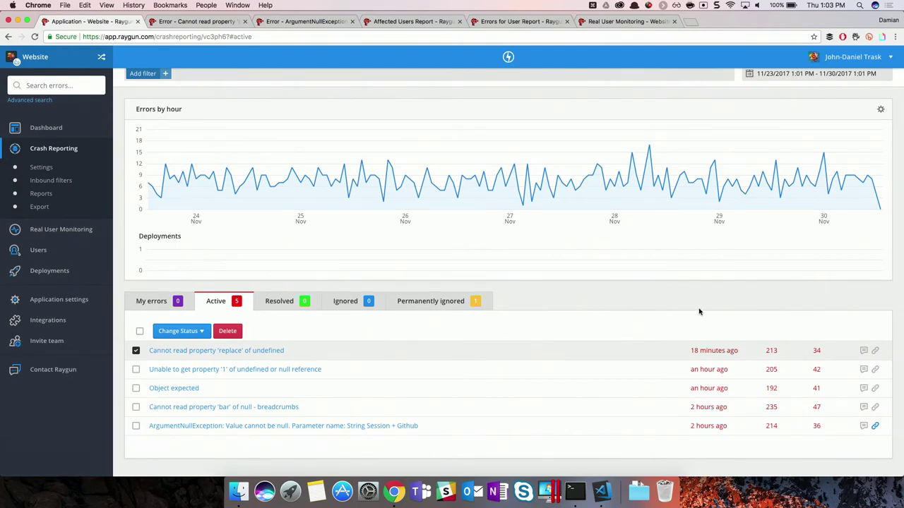
pyautogui.click(137, 351)
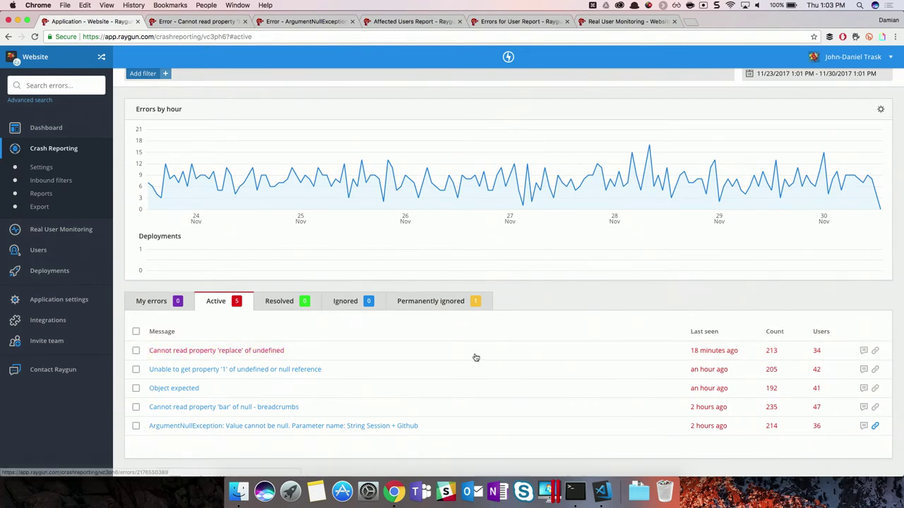
# Step: Sort the active errors by affected users and review the summary of the "Cannot read property 'bar' of null - breadcrumbs" error
pyautogui.click(825, 336)
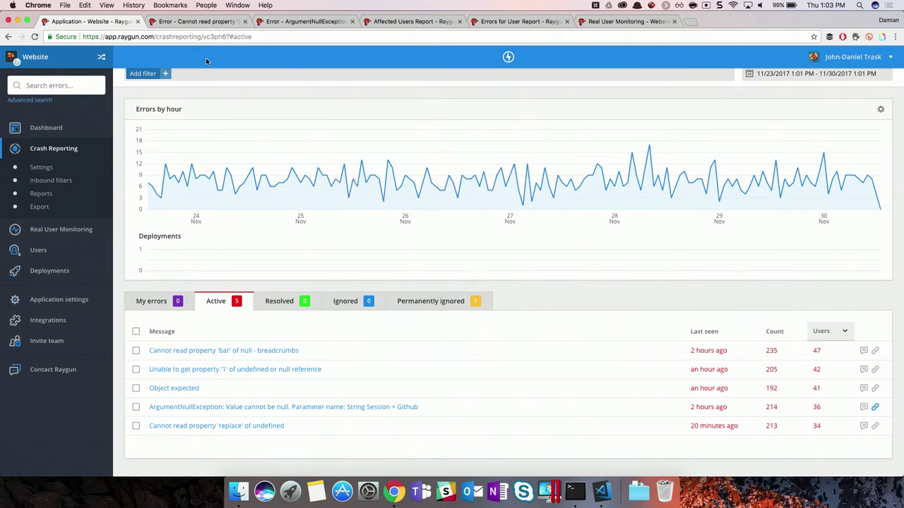
pyautogui.click(212, 21)
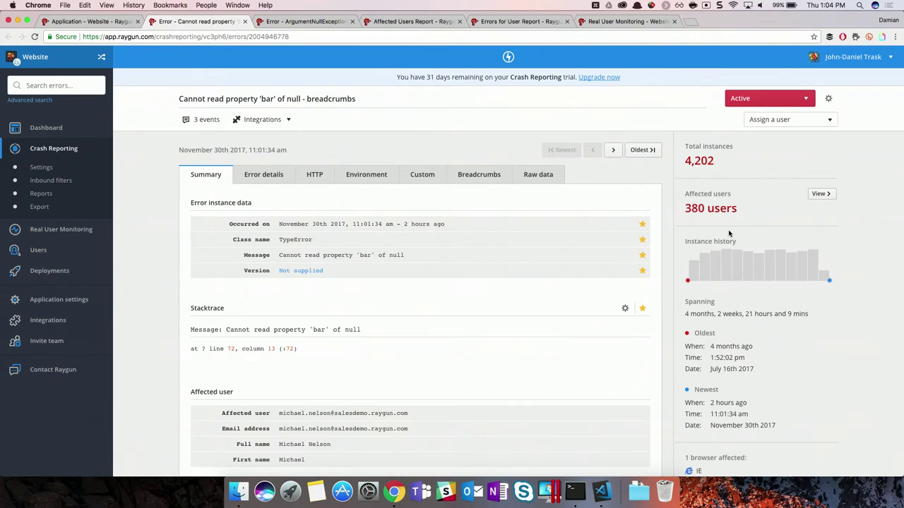
pyautogui.moveTo(823, 254)
pyautogui.scroll(-1, 875, 312)
pyautogui.scroll(-3, 875, 313)
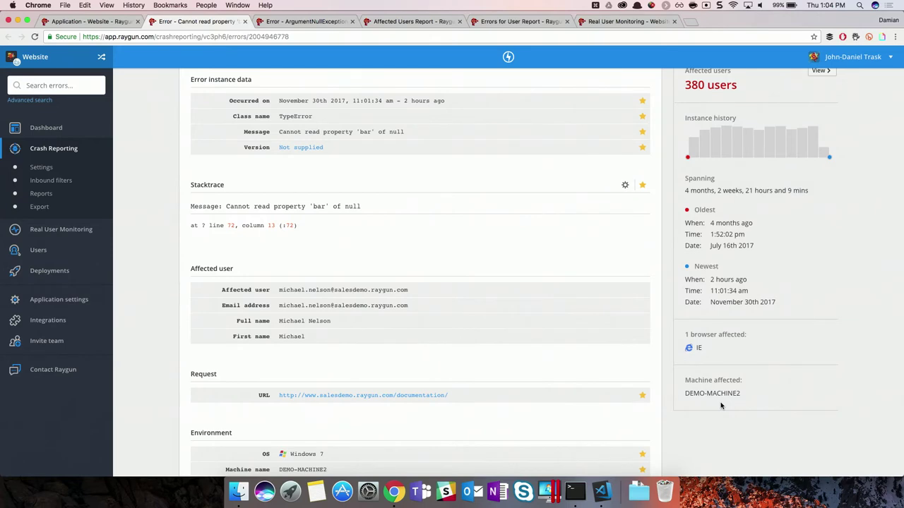
pyautogui.scroll(5, 721, 406)
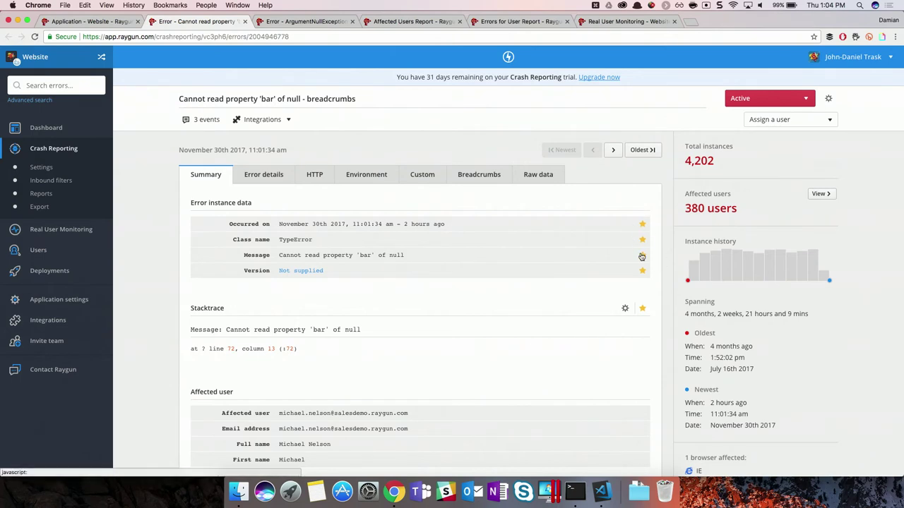
# Step: Review the error's details, HTTP request, environment and custom data including its tags
pyautogui.click(269, 181)
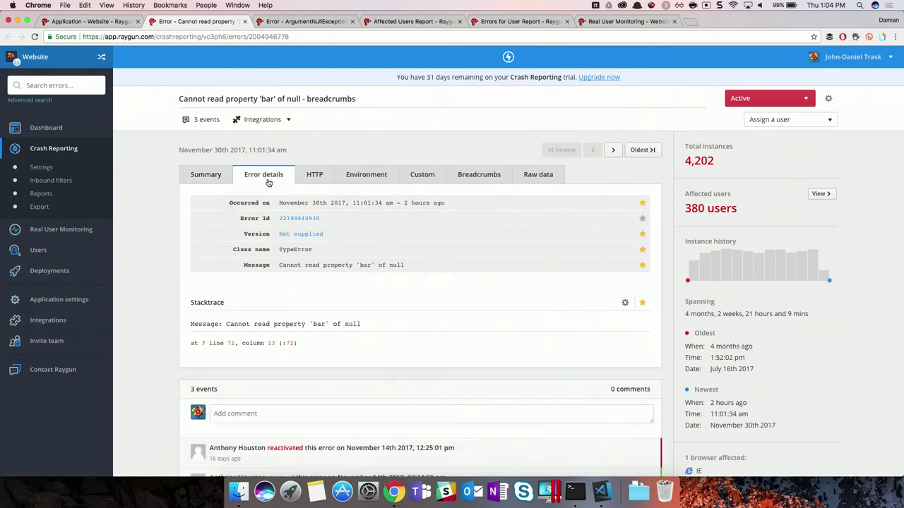
pyautogui.click(312, 179)
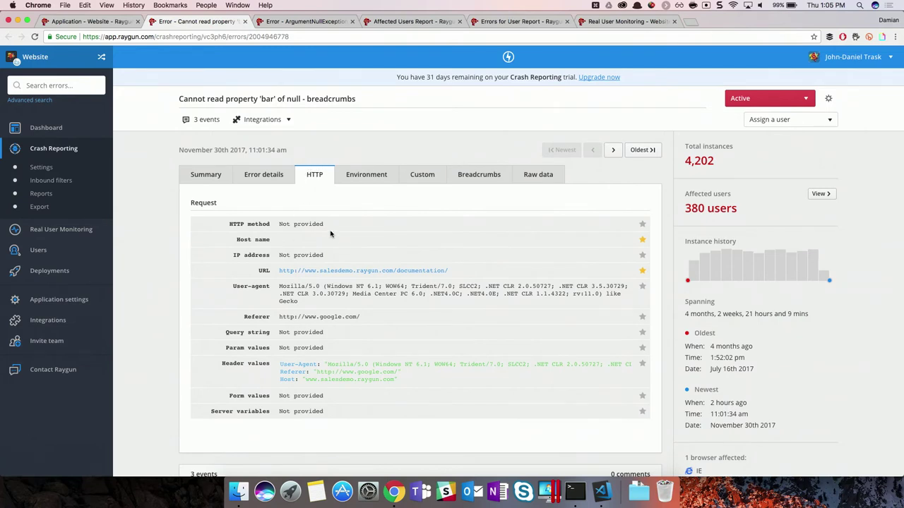
pyautogui.click(375, 184)
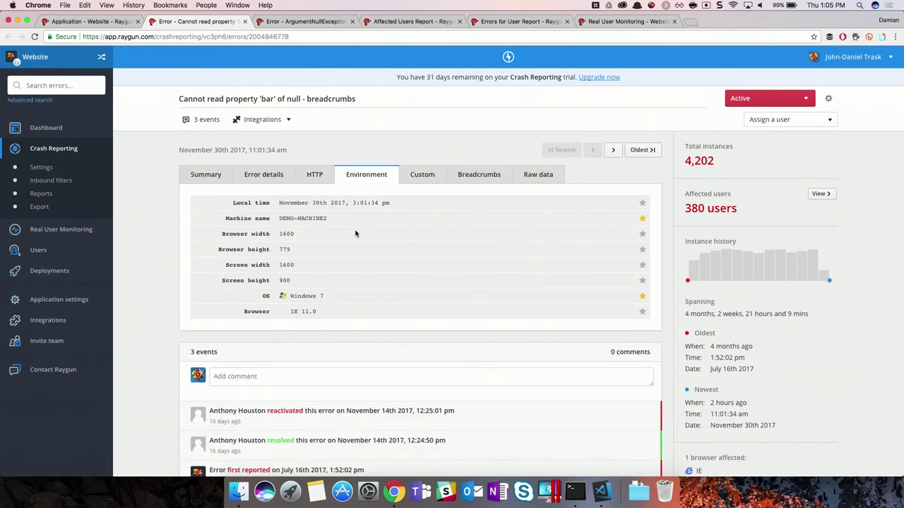
pyautogui.click(418, 183)
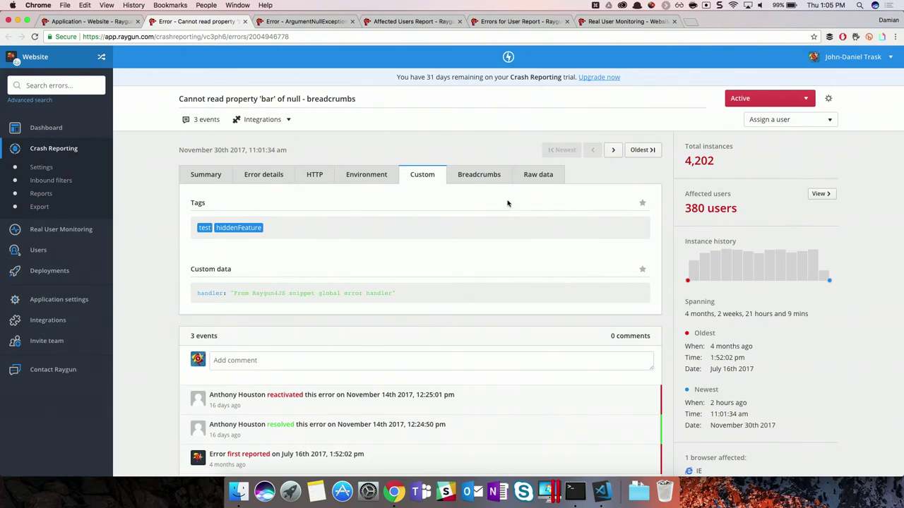
pyautogui.click(487, 179)
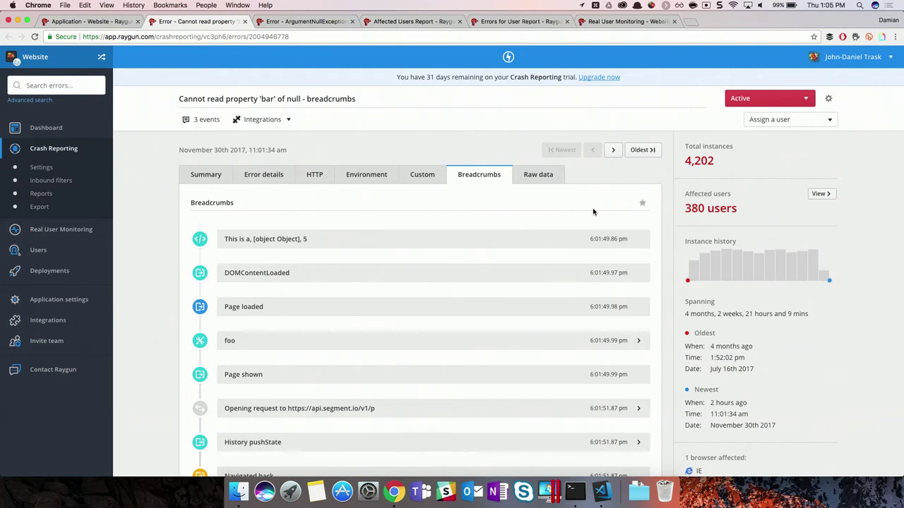
pyautogui.scroll(-2, 593, 212)
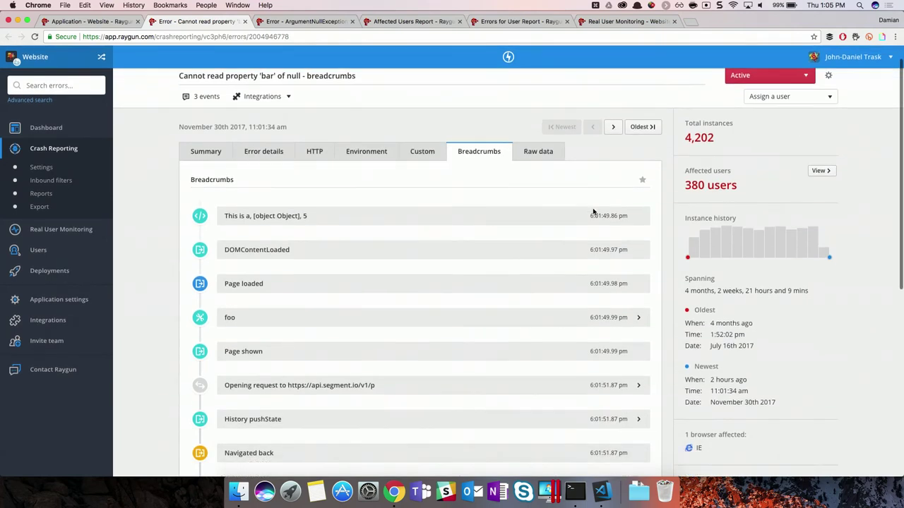
pyautogui.scroll(-2, 593, 209)
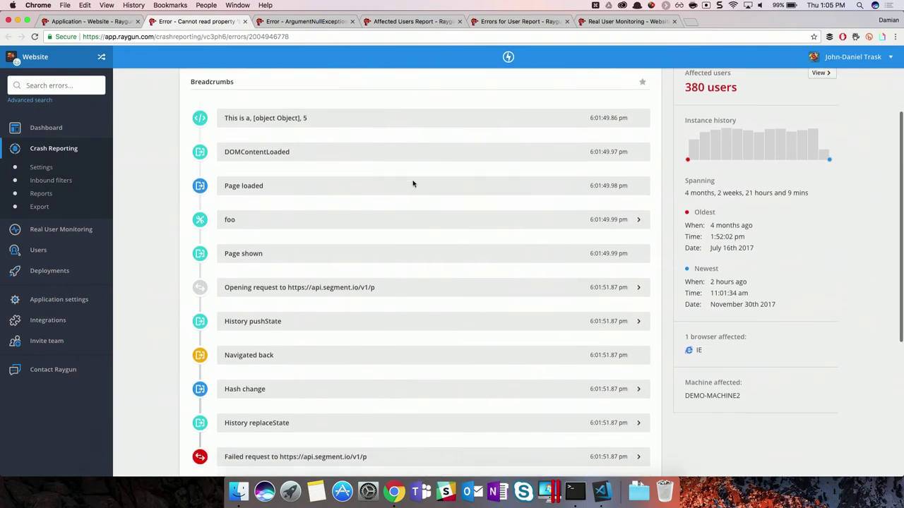
pyautogui.scroll(-3, 413, 183)
pyautogui.scroll(-1, 413, 183)
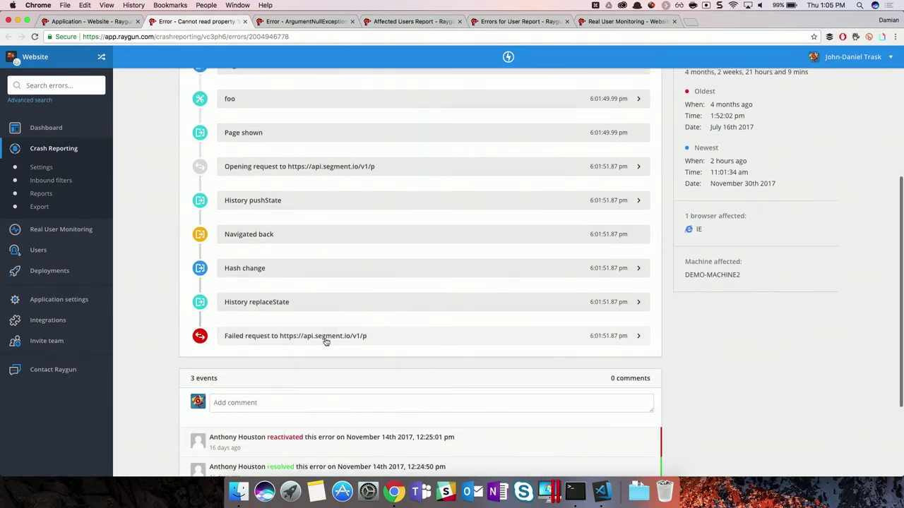
pyautogui.click(542, 342)
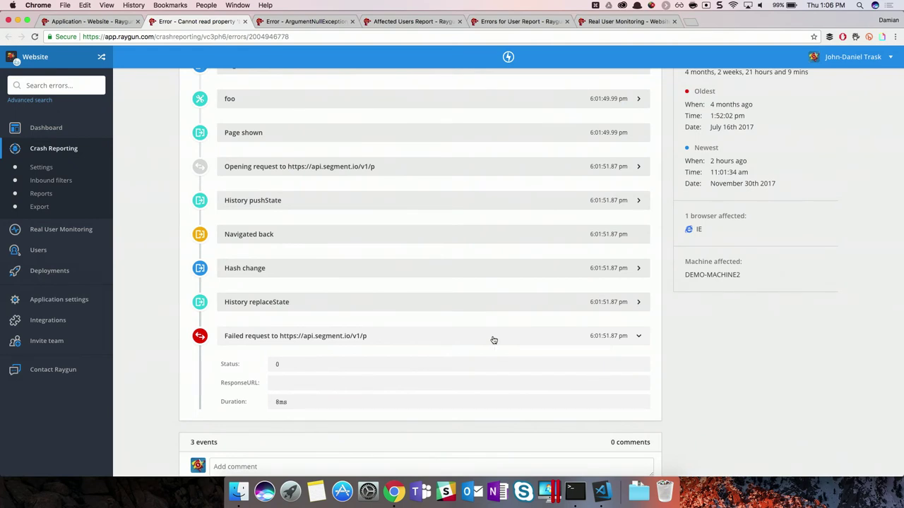
pyautogui.scroll(-3, 494, 340)
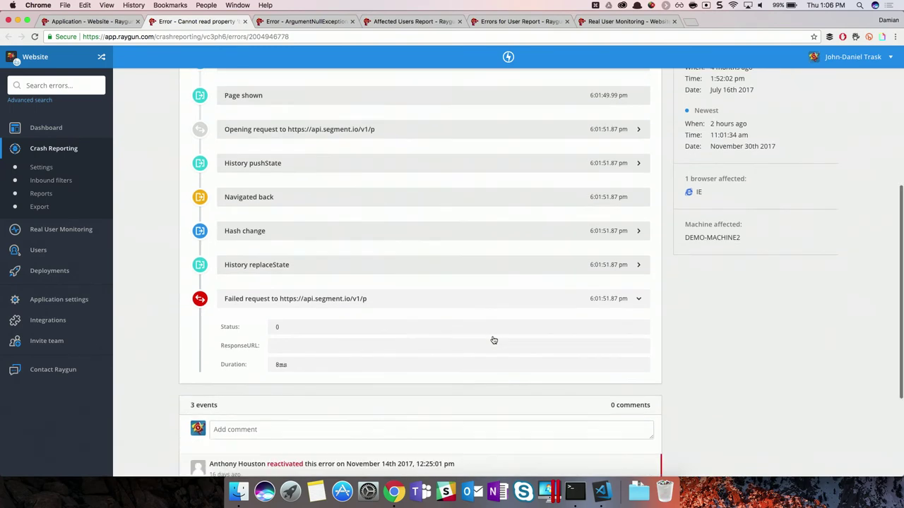
pyautogui.scroll(10, 492, 338)
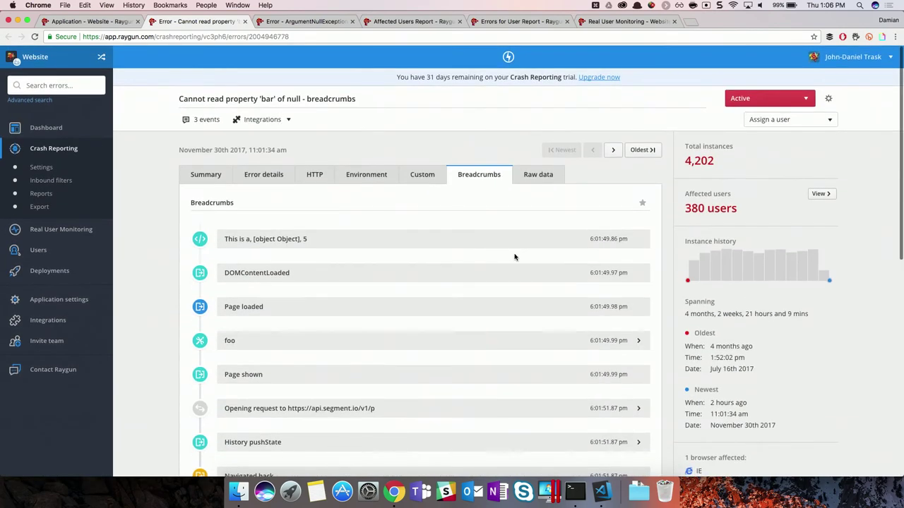
pyautogui.click(542, 178)
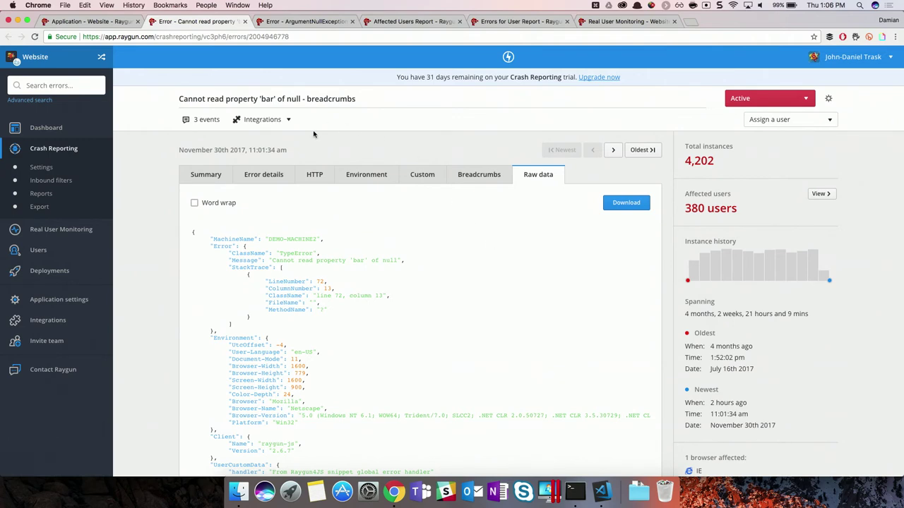
# Step: Review the user session timeline of the ArgumentNullException "String Session + Github" error down to the point where the exception occurred
pyautogui.click(308, 21)
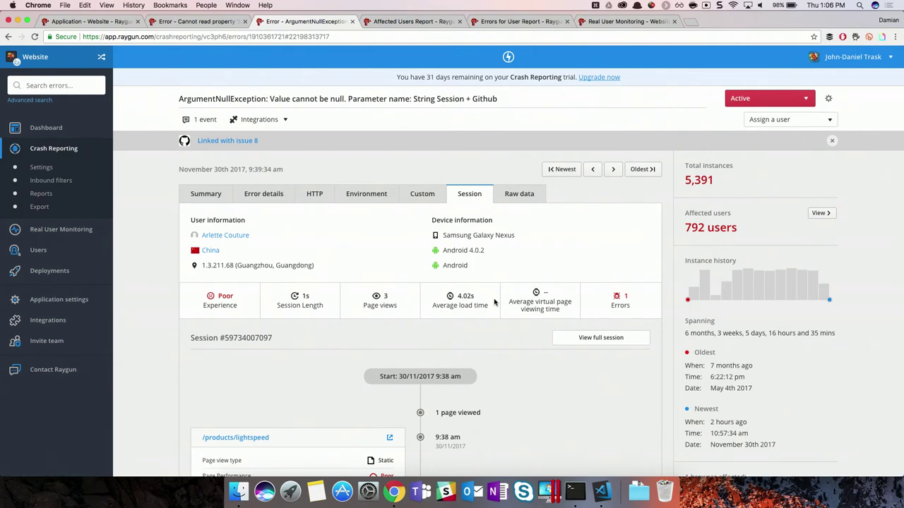
pyautogui.scroll(-5, 495, 302)
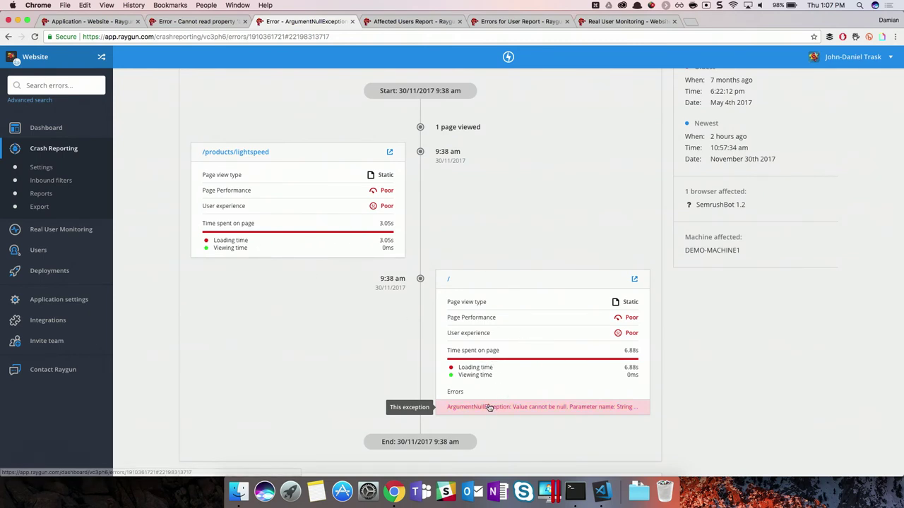
pyautogui.scroll(-1, 487, 408)
pyautogui.scroll(8, 487, 406)
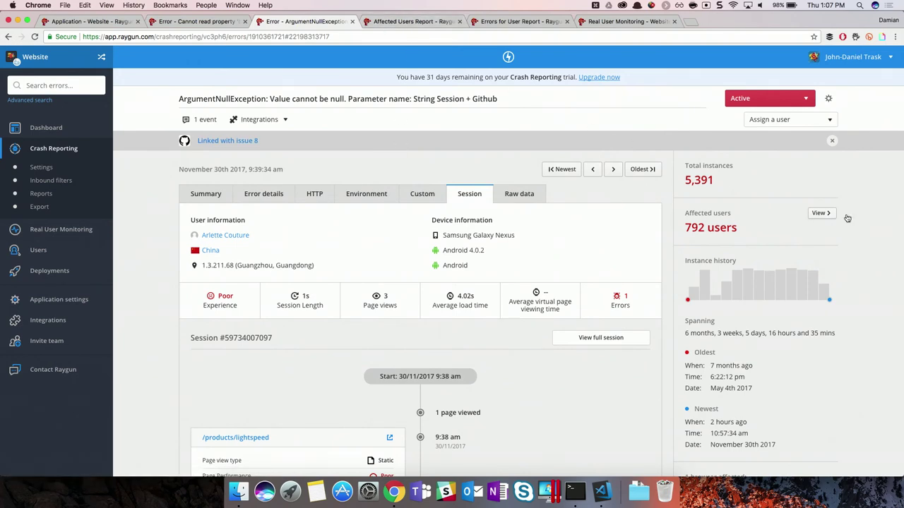
# Step: View the affected users report for the 'bar' of null error, followed by the errors report for a single user
pyautogui.click(423, 25)
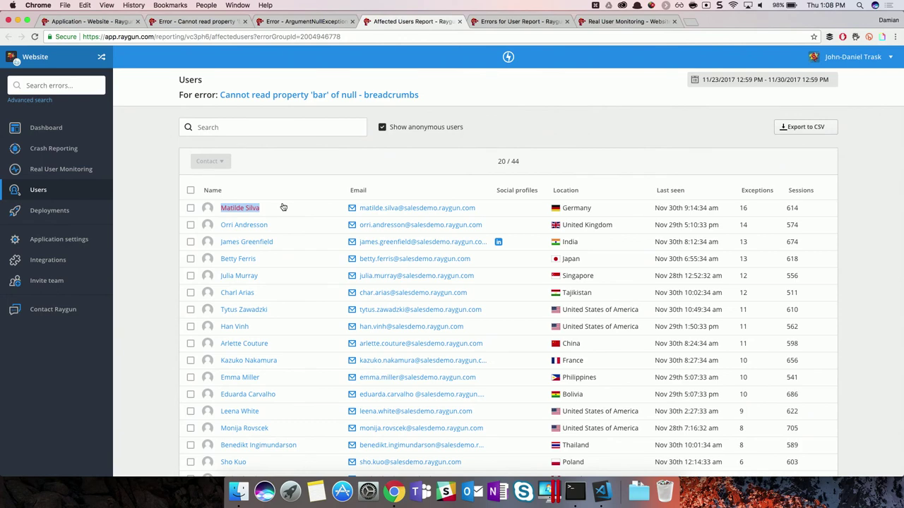
pyautogui.click(523, 21)
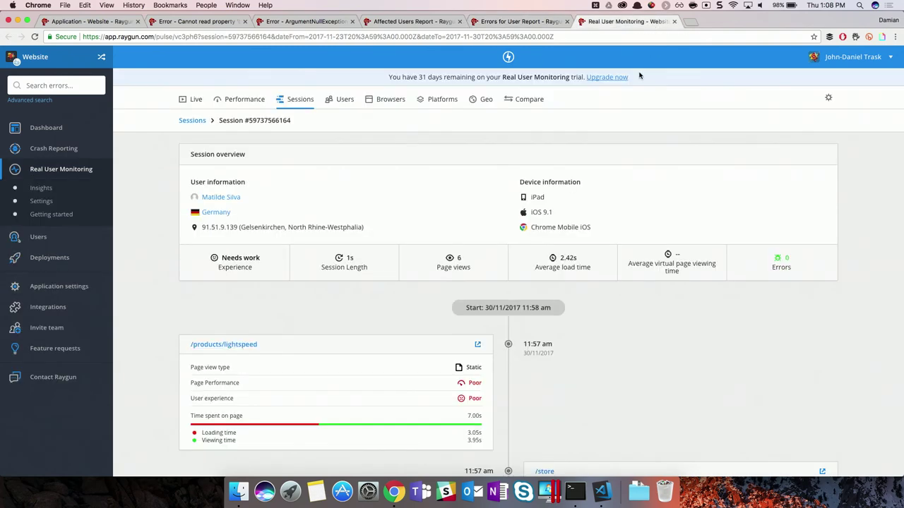
# Step: Review the Real User Monitoring session overview and its page-by-page timeline, starting with /products/lightspeed and /store
pyautogui.click(653, 23)
pyautogui.scroll(-5, 631, 275)
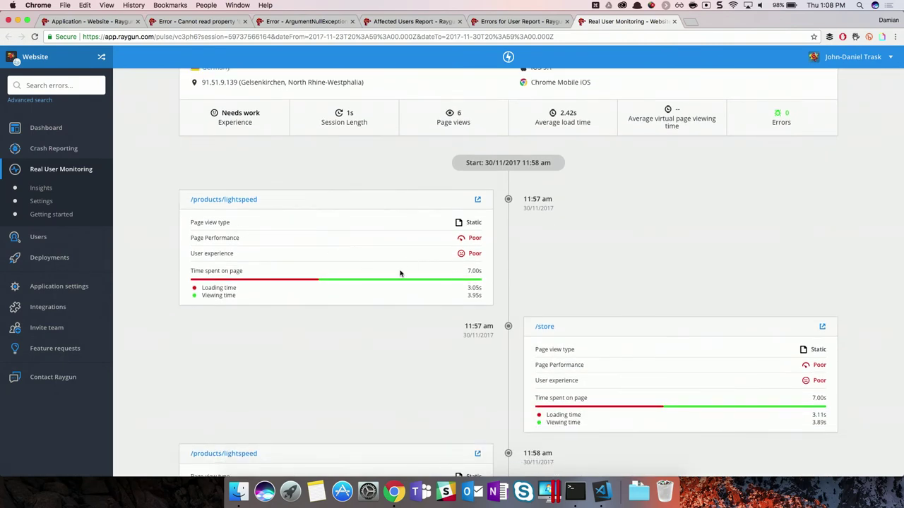
pyautogui.scroll(-1, 671, 289)
pyautogui.scroll(6, 671, 289)
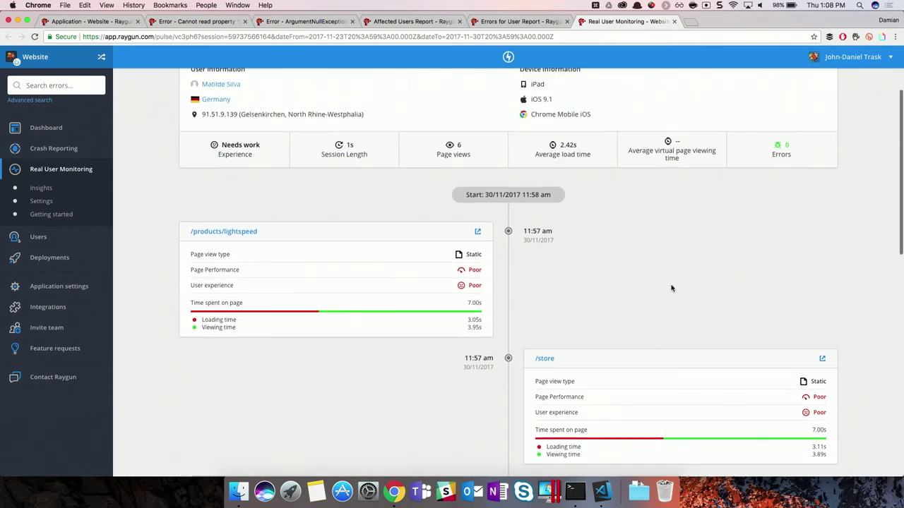